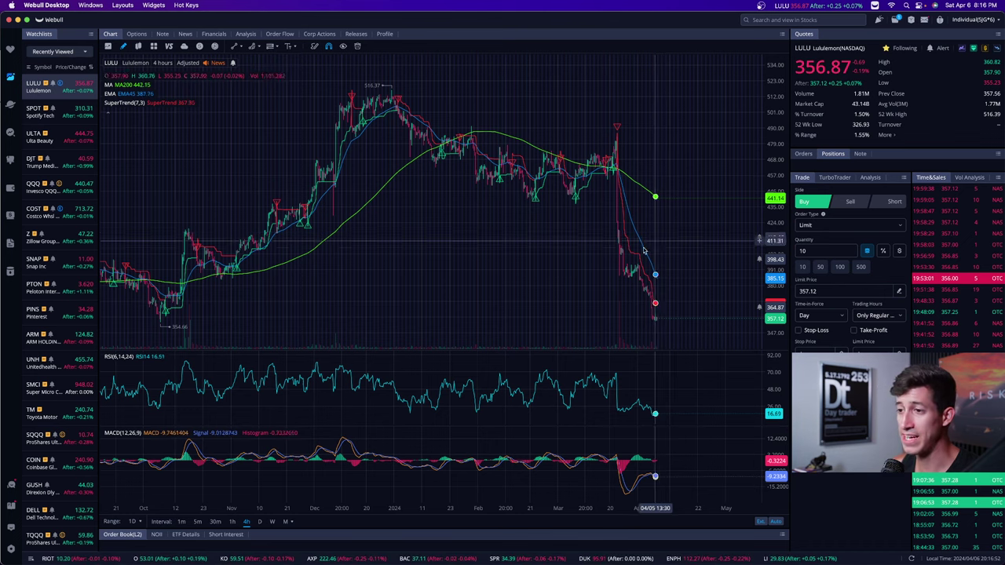
Switch LULU to daily candles and shift the chart to leave empty space on the right.
click(259, 522)
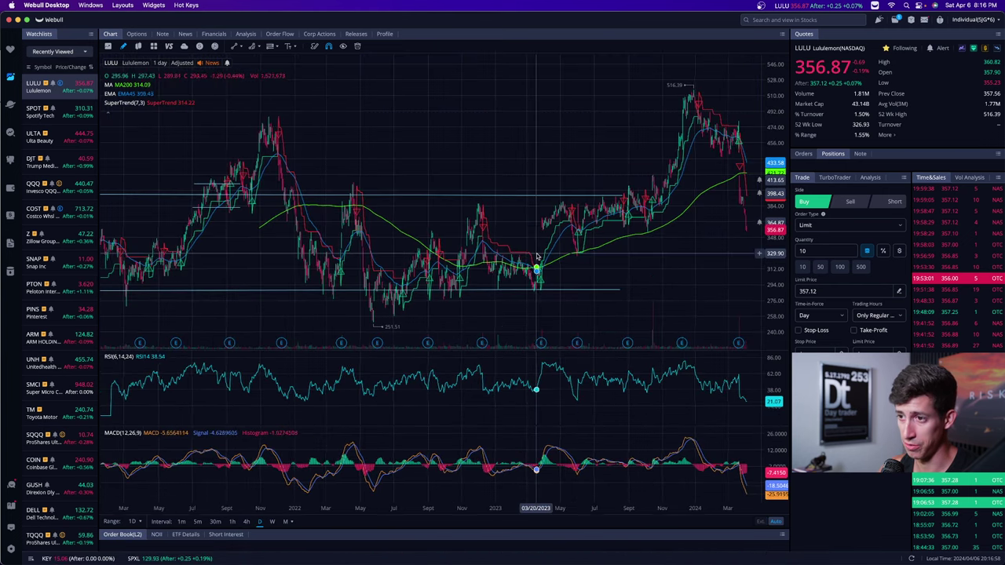
scroll(537, 256, right, 5)
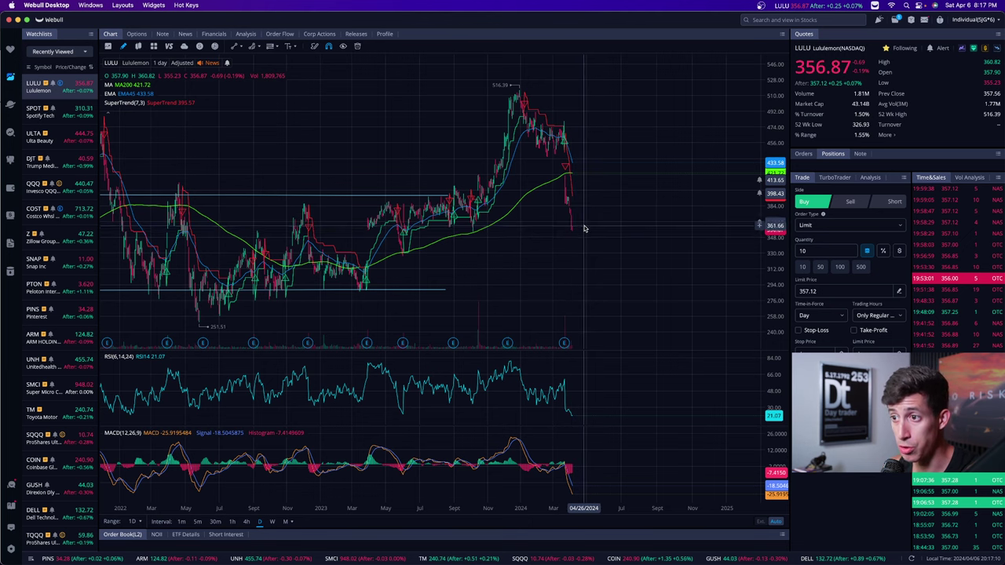
Start a trend line anchored near the latest candle, then cancel it with Esc.
click(234, 45)
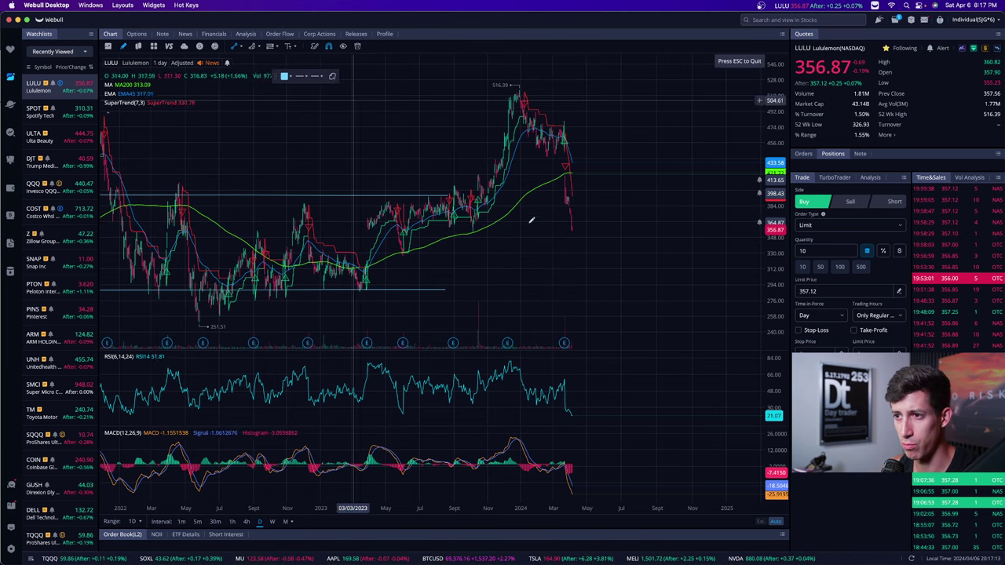
click(582, 230)
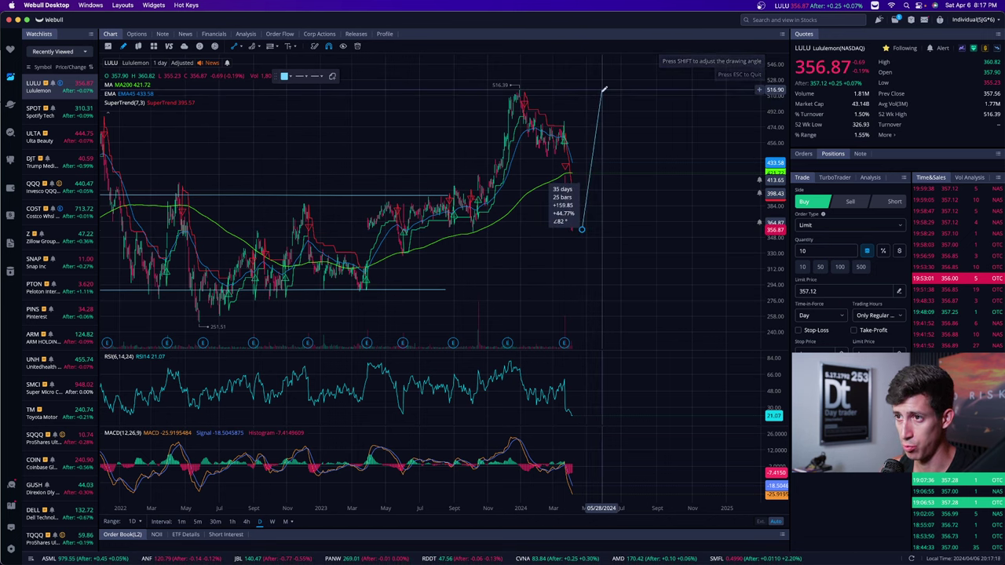
key(Escape)
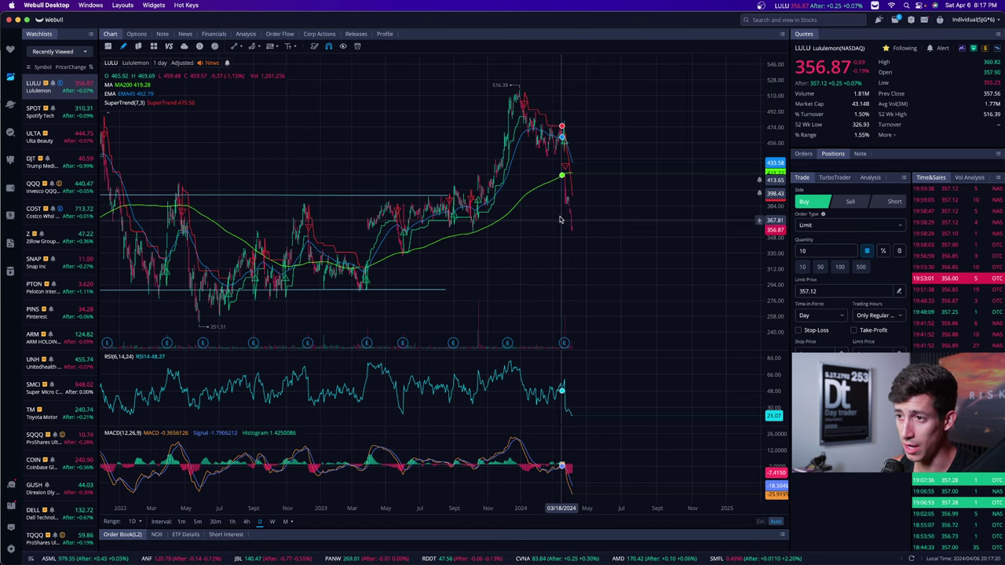
Check LULU on weekly candles, then settle on 4-hour candles showing the recent drop.
click(272, 523)
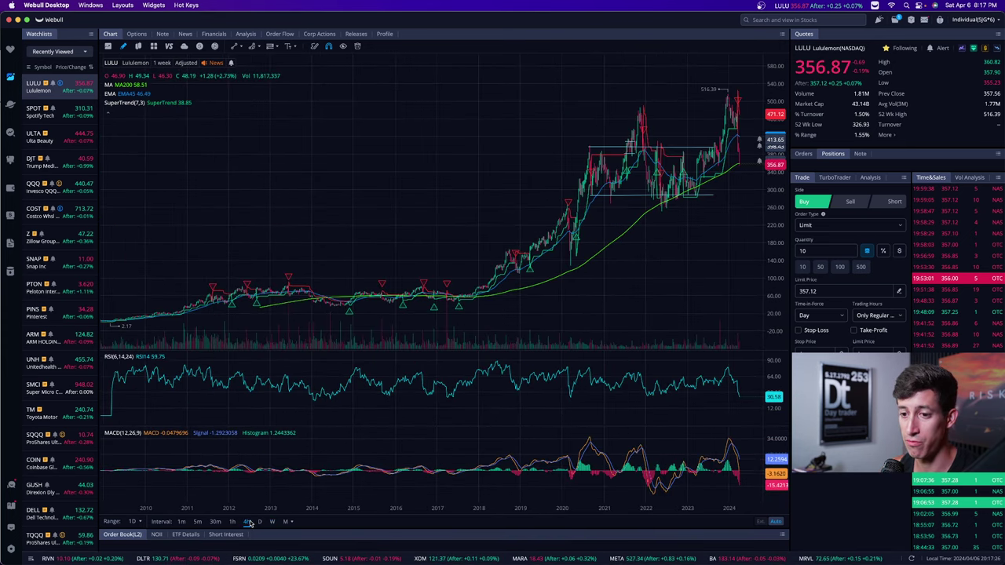
click(246, 522)
scroll(516, 288, right, 5)
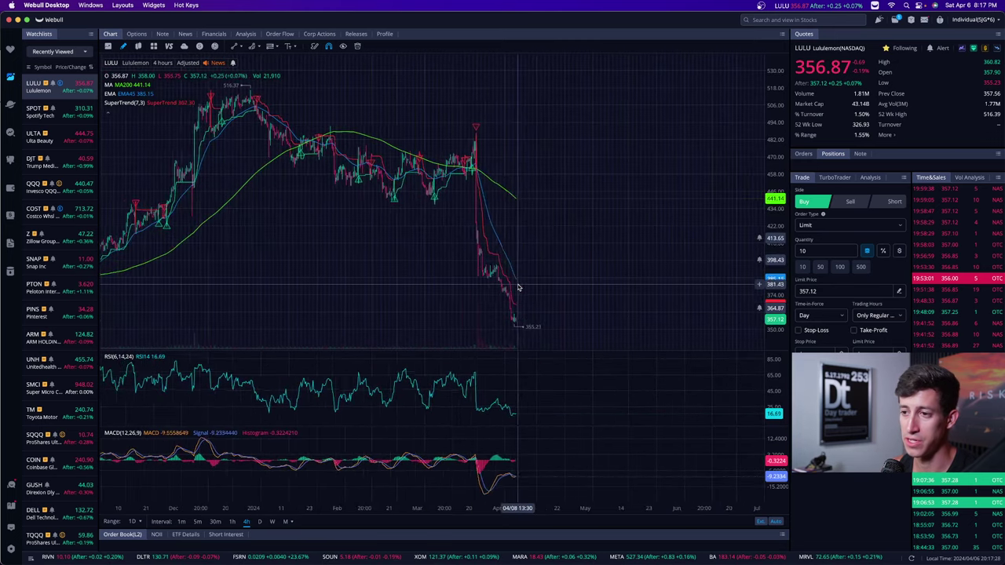
scroll(517, 288, right, 2)
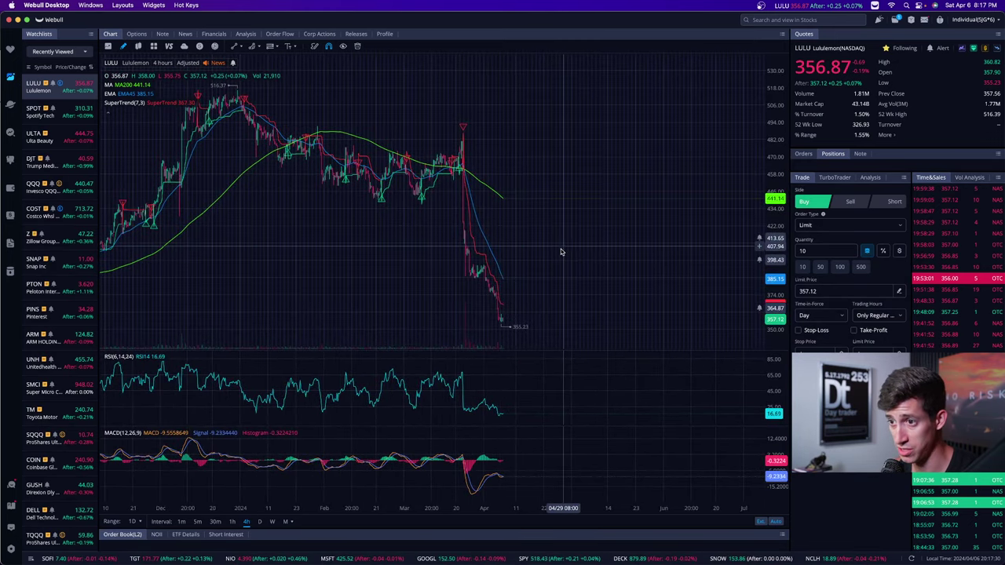
key(ctrl+Up)
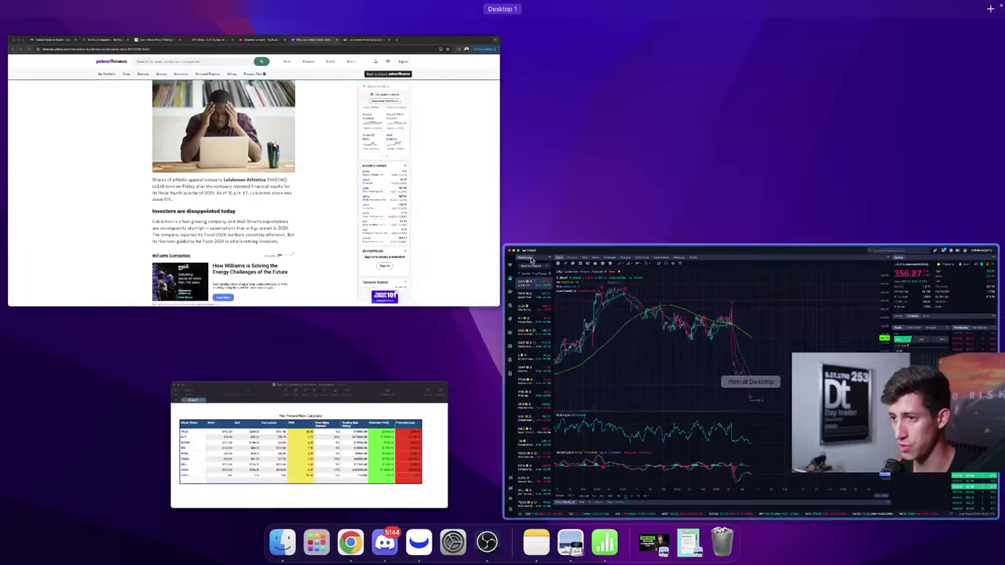
click(326, 465)
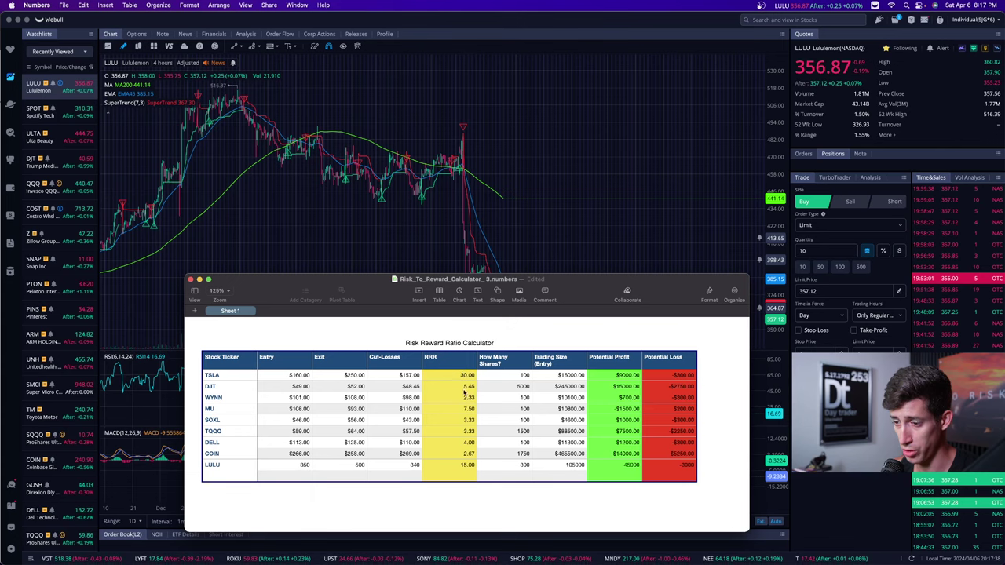
click(523, 215)
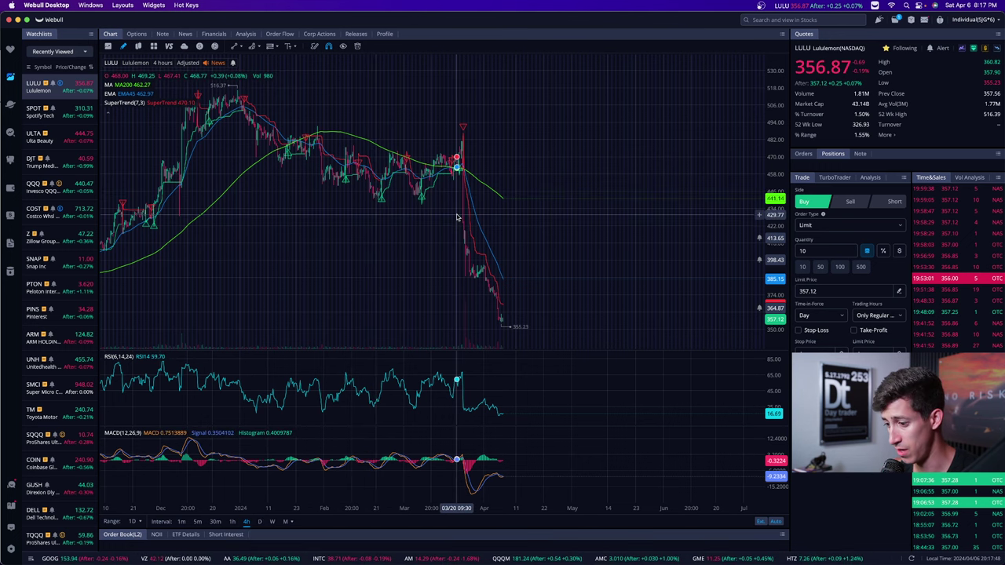
Search 'nk' and load Nikola Corp (NKLA) into the chart.
click(757, 24)
text(nkla)
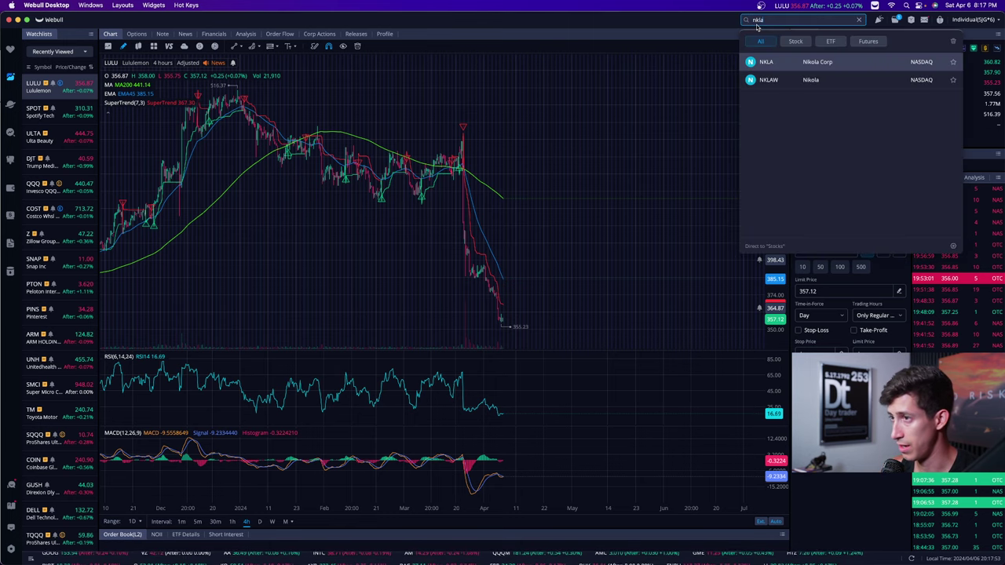
key(Return)
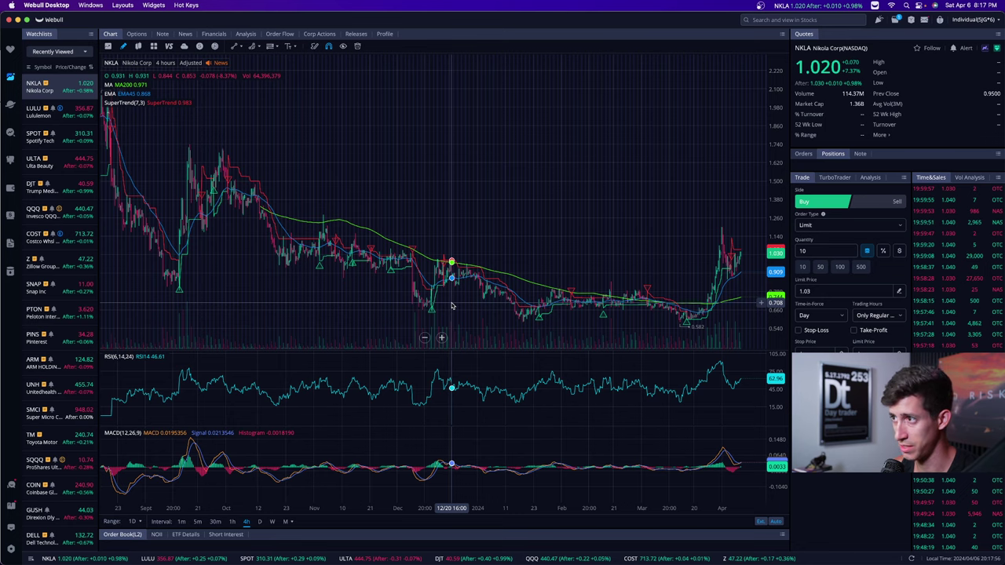
Cycle NKLA through daily, weekly, 4-hour and daily views, ending on 4-hour candles.
click(261, 522)
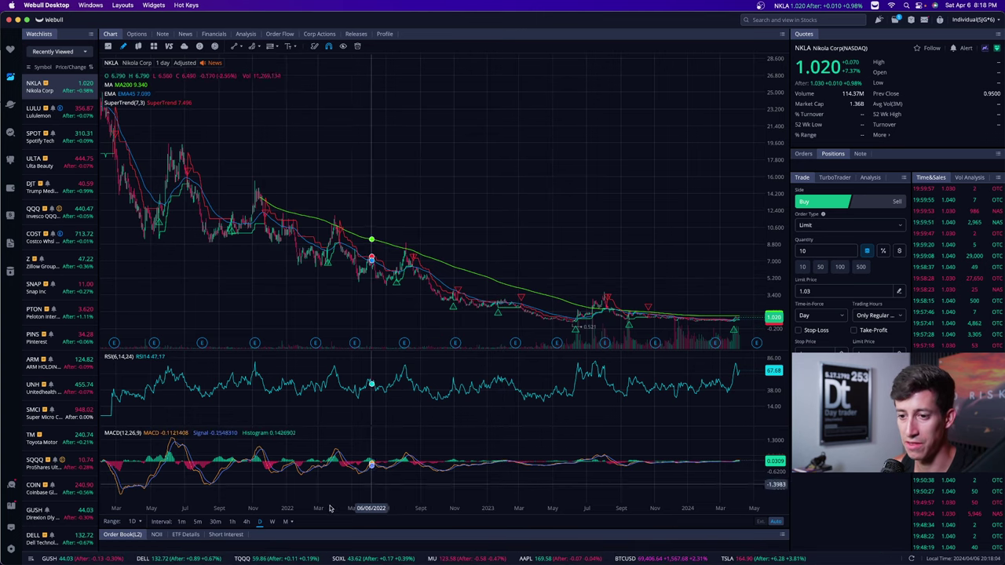
click(273, 522)
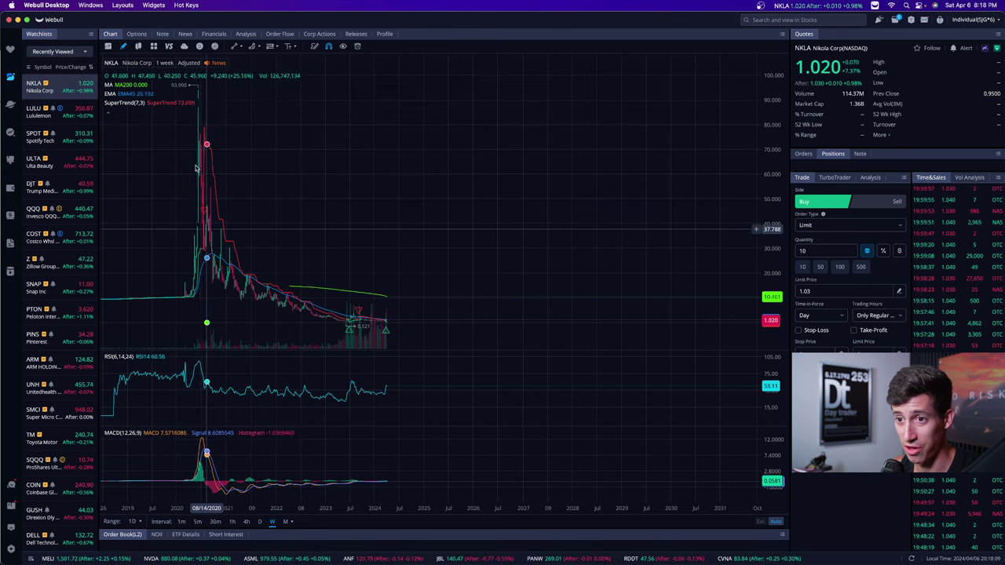
click(246, 522)
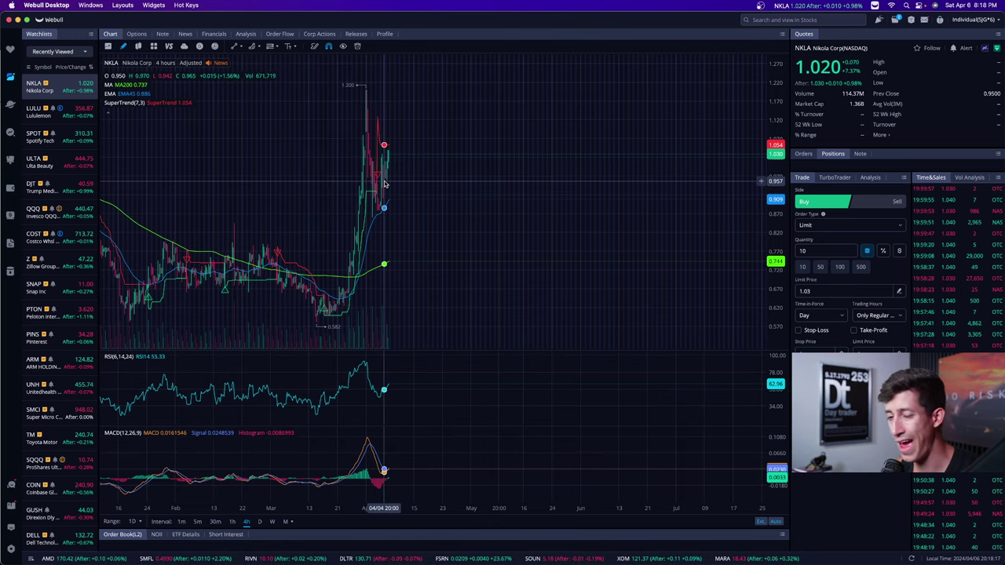
scroll(385, 183, left, 5)
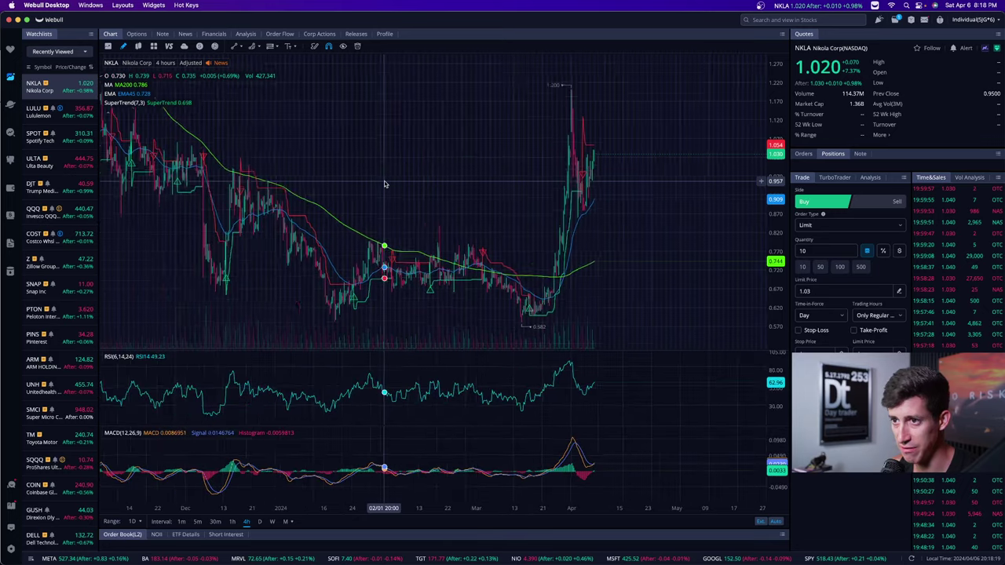
click(259, 523)
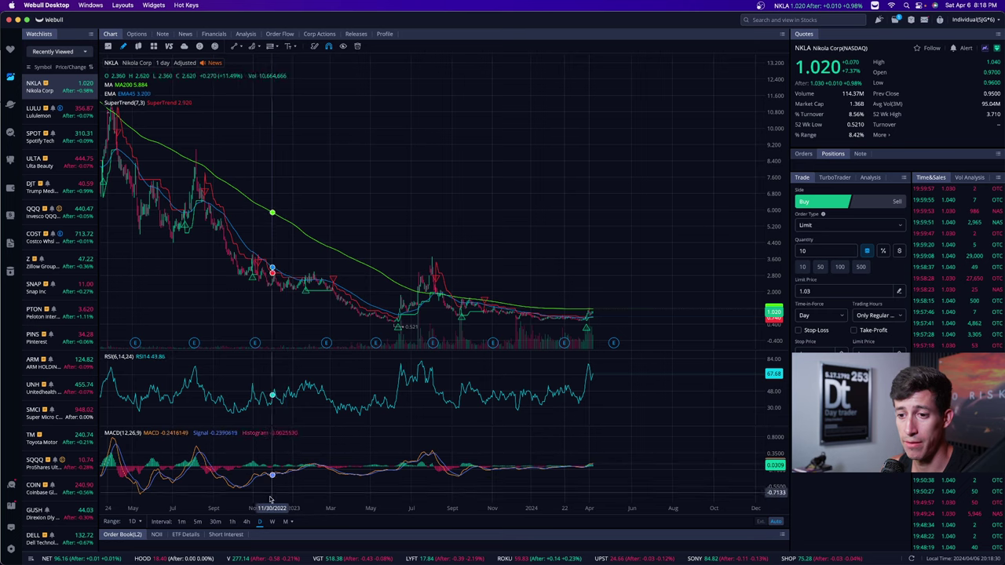
click(247, 522)
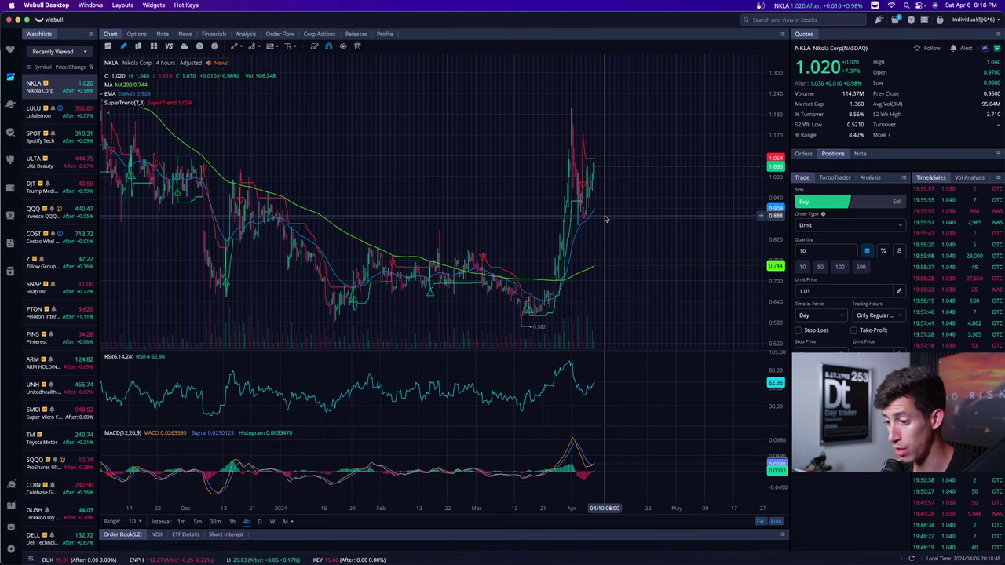
Search 'qq' and load Invesco QQQ Trust (QQQ) into the 4-hour chart.
click(775, 19)
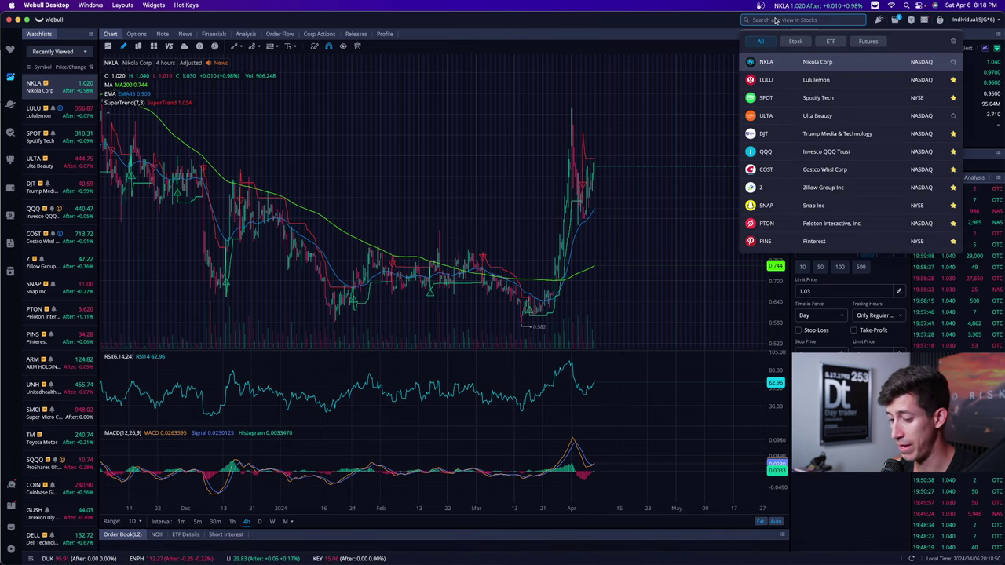
text(qqq)
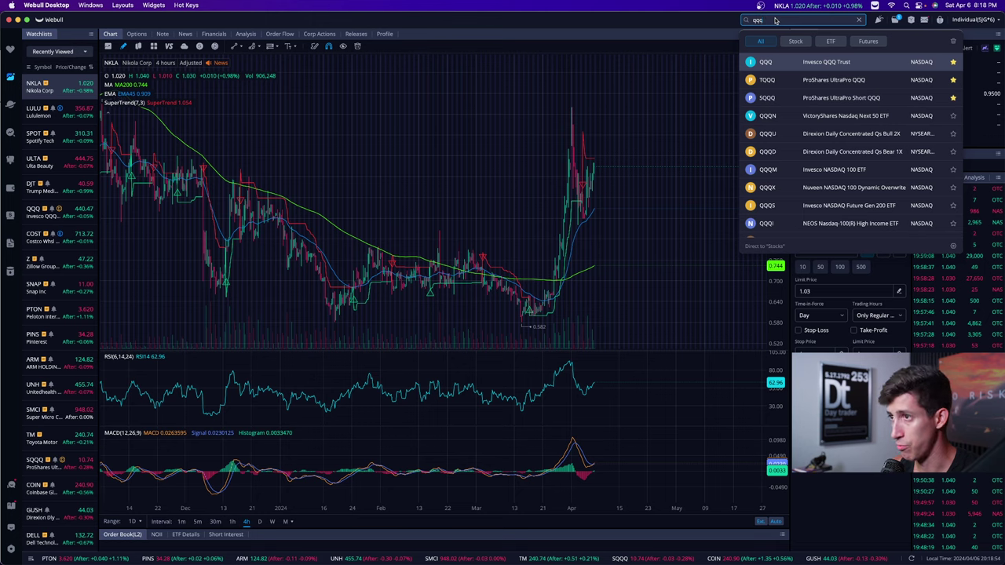
key(Return)
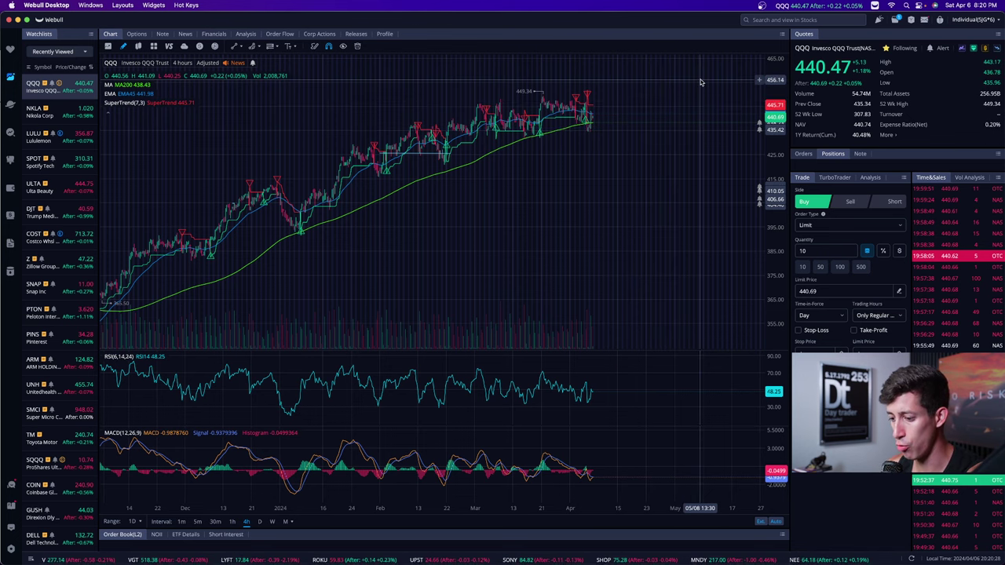
click(767, 18)
text(a)
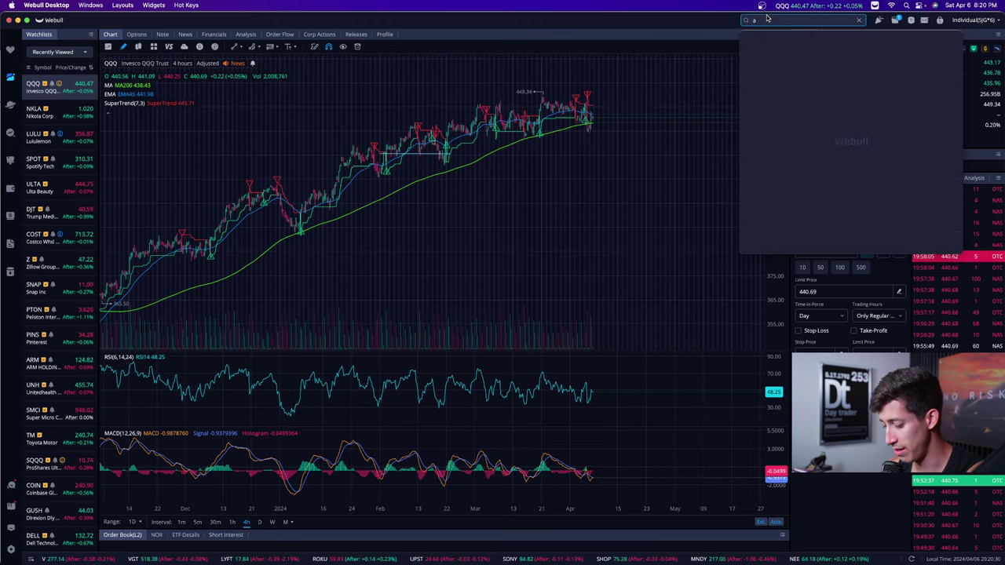
text(vgo)
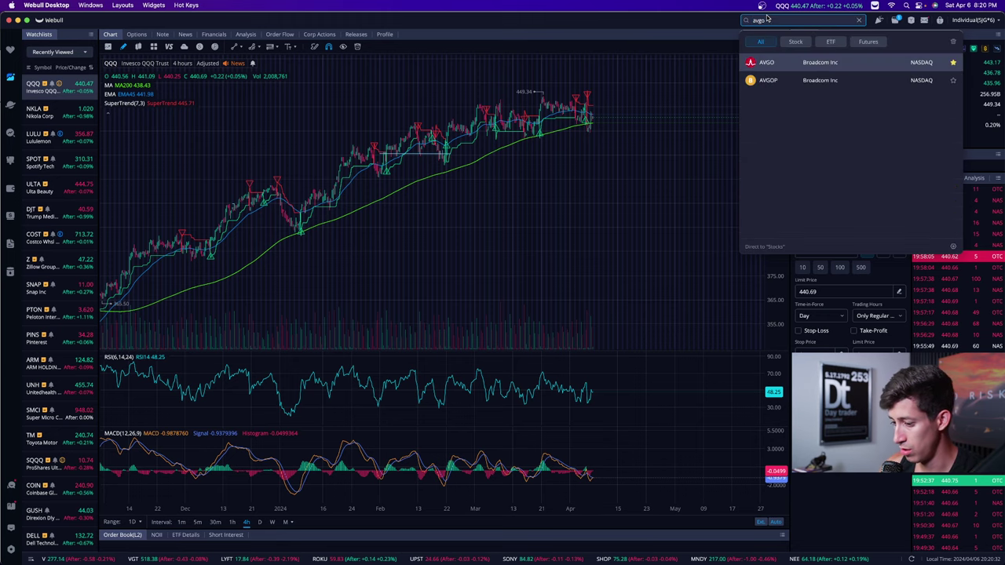
key(Return)
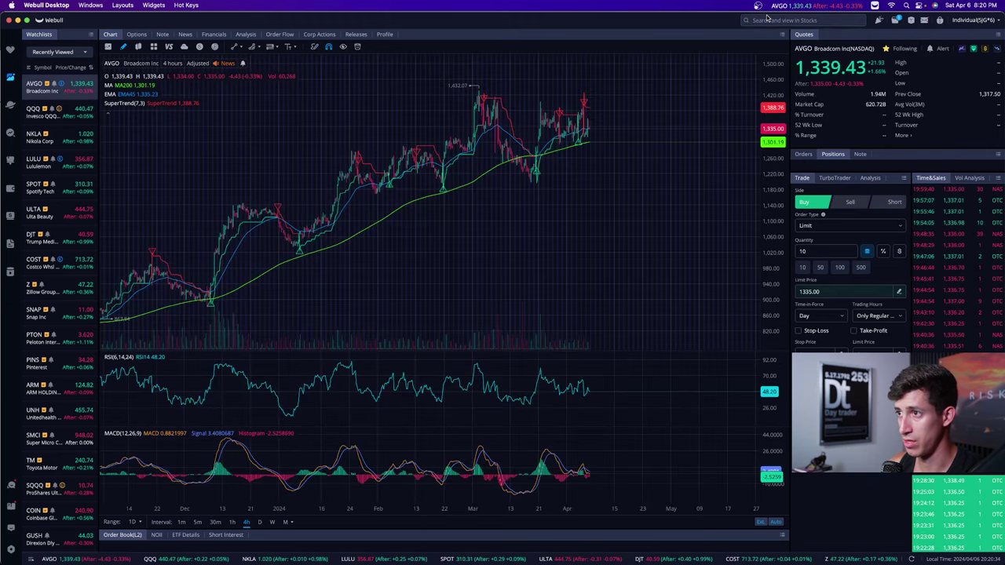
scroll(536, 166, down, 5)
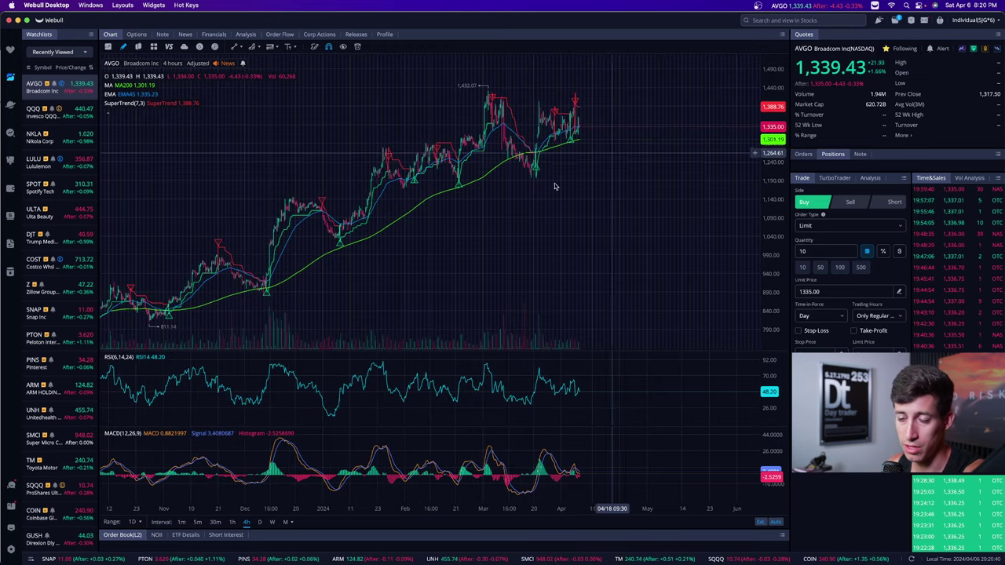
click(260, 522)
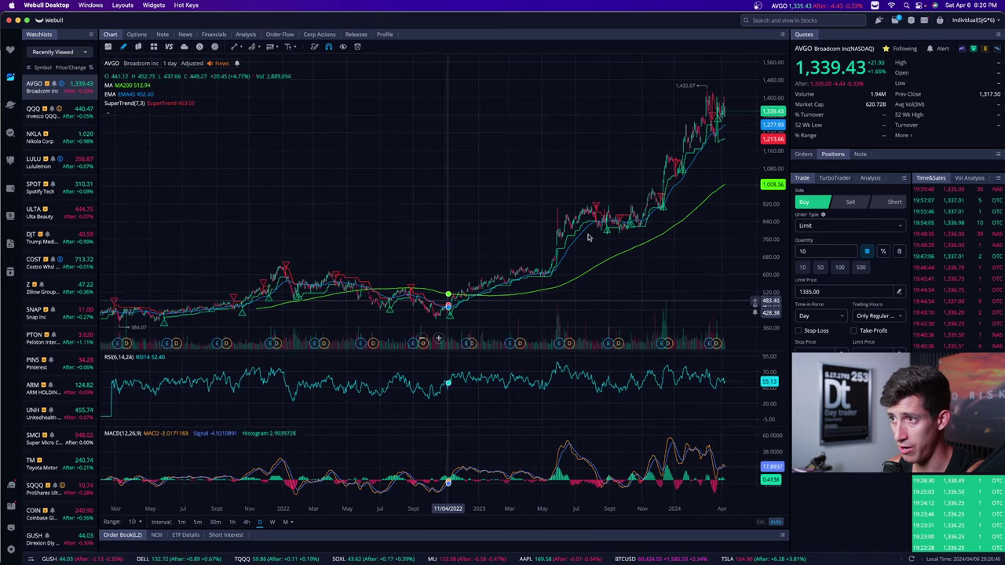
scroll(607, 221, right, 3)
scroll(607, 221, right, 2)
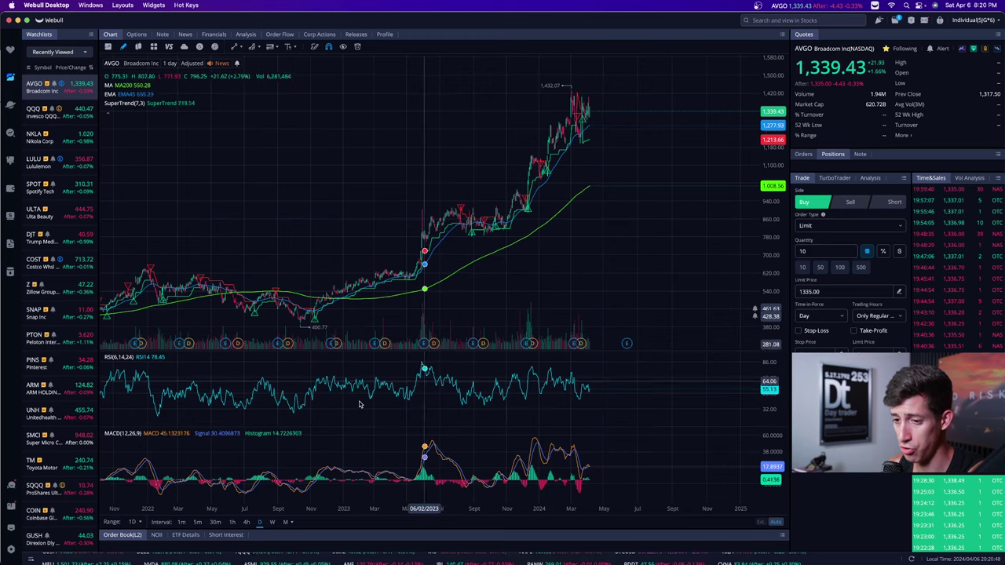
click(231, 523)
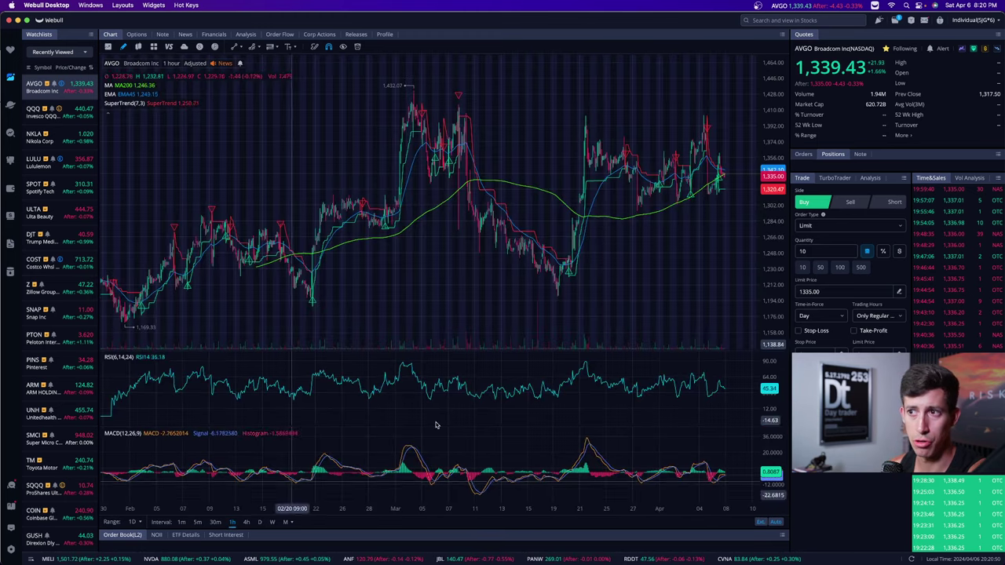
click(247, 522)
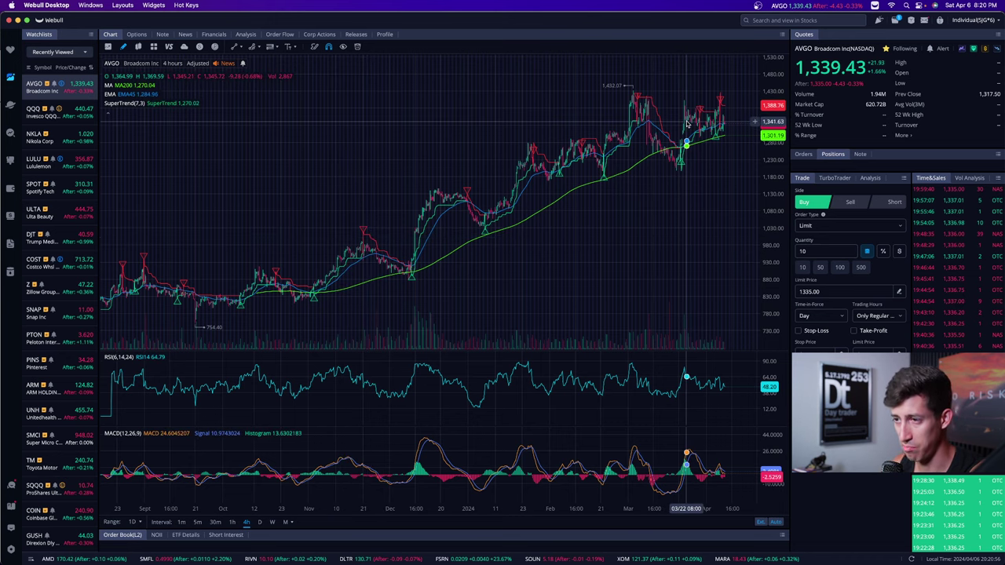
key(ctrl+Up)
click(673, 191)
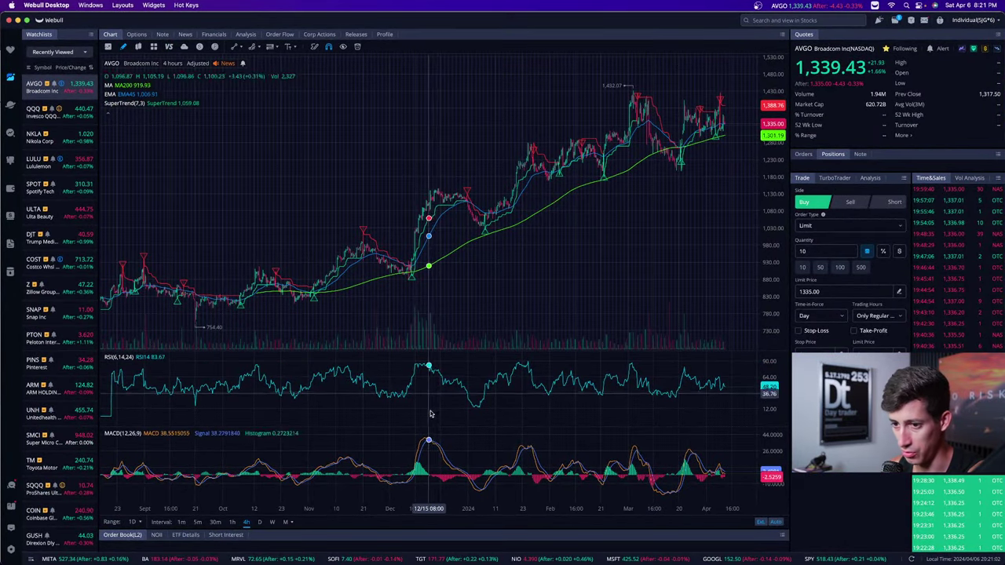
click(260, 522)
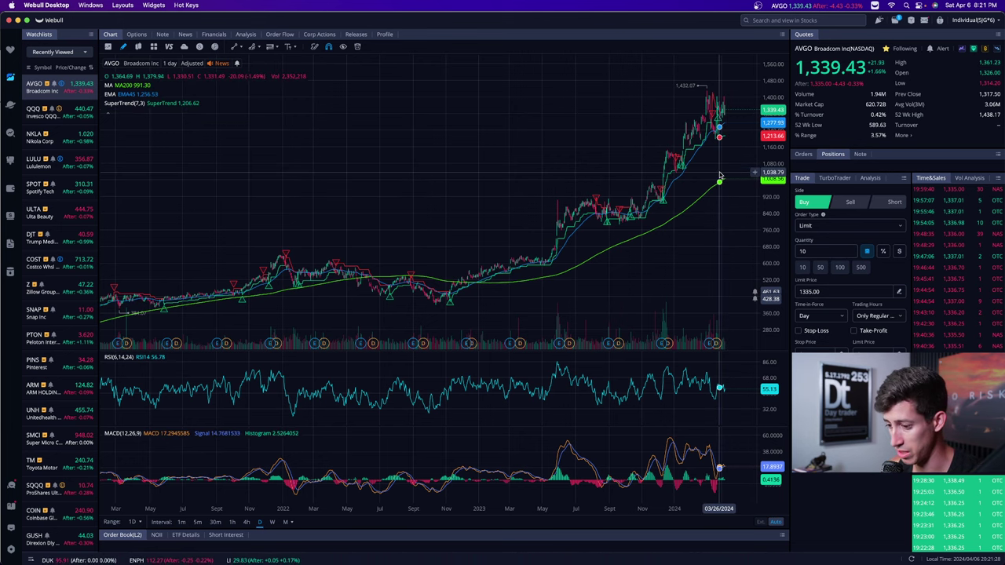
Search 'cvna' to load Carvana (CVNA) and view it on 4-hour candles.
click(773, 24)
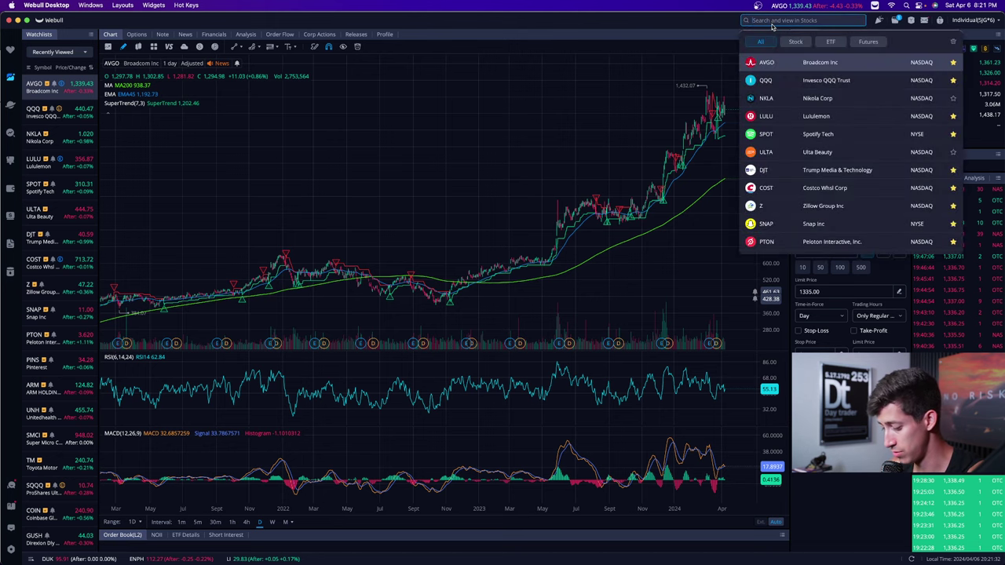
text(cvna)
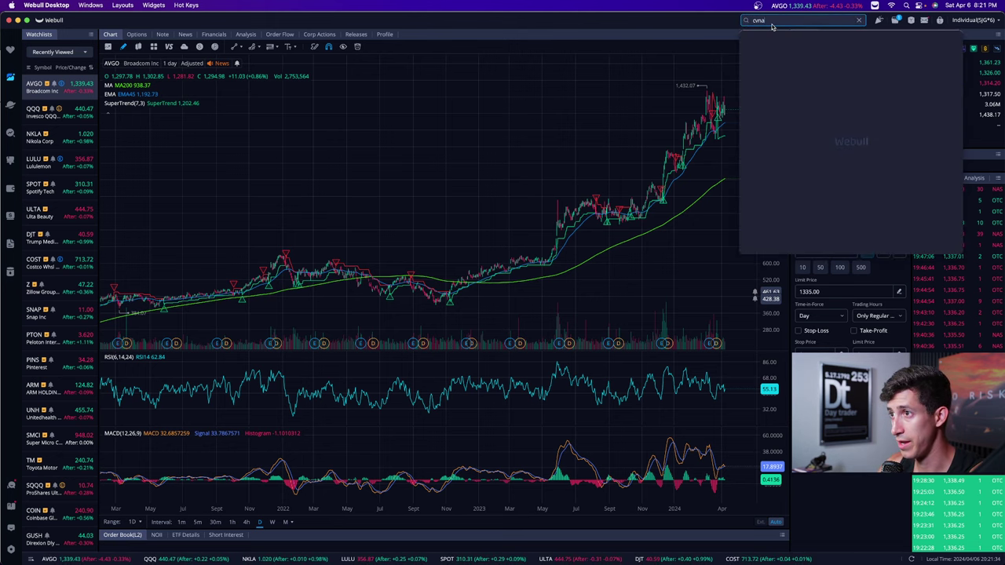
key(Return)
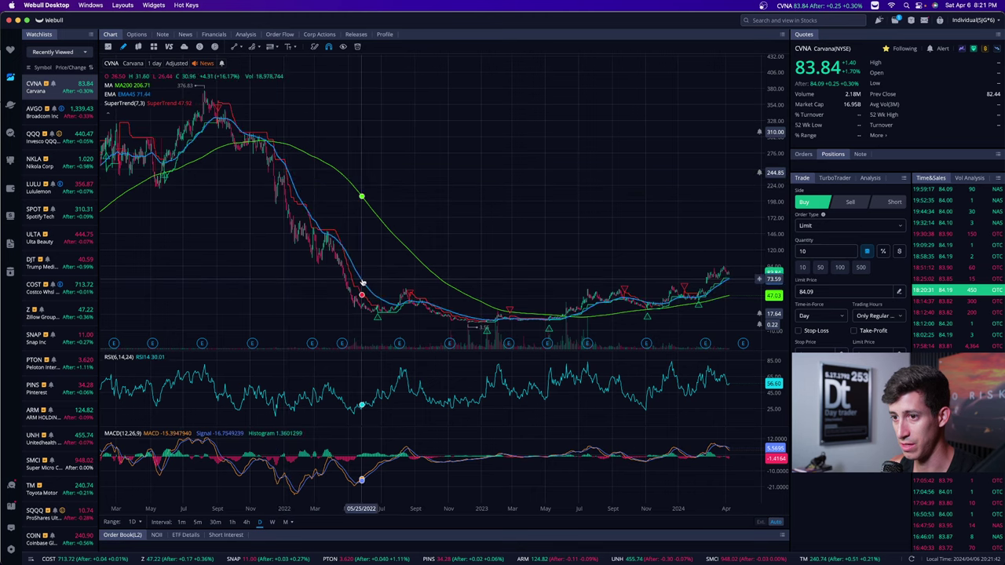
click(245, 522)
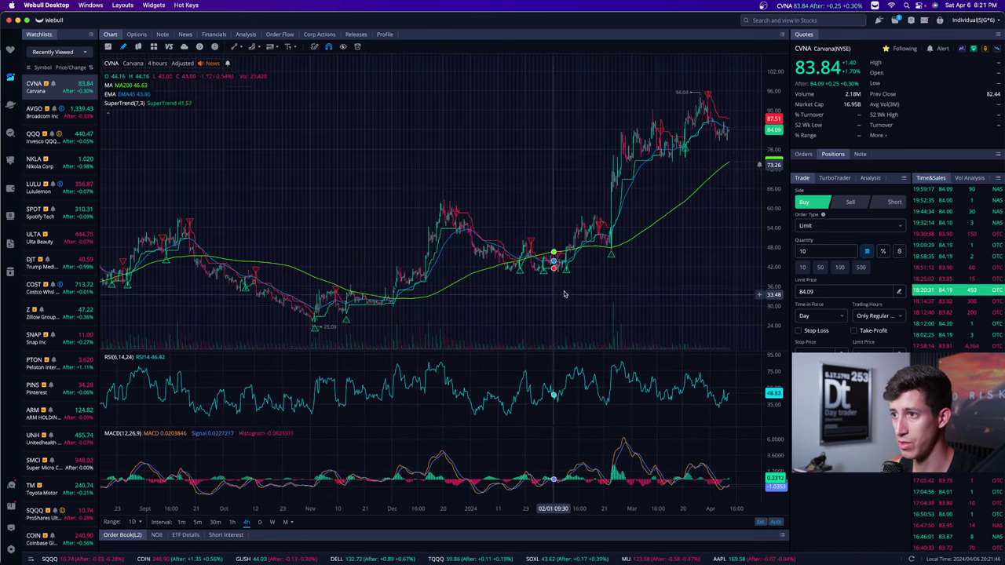
scroll(558, 293, right, 2)
scroll(556, 292, right, 2)
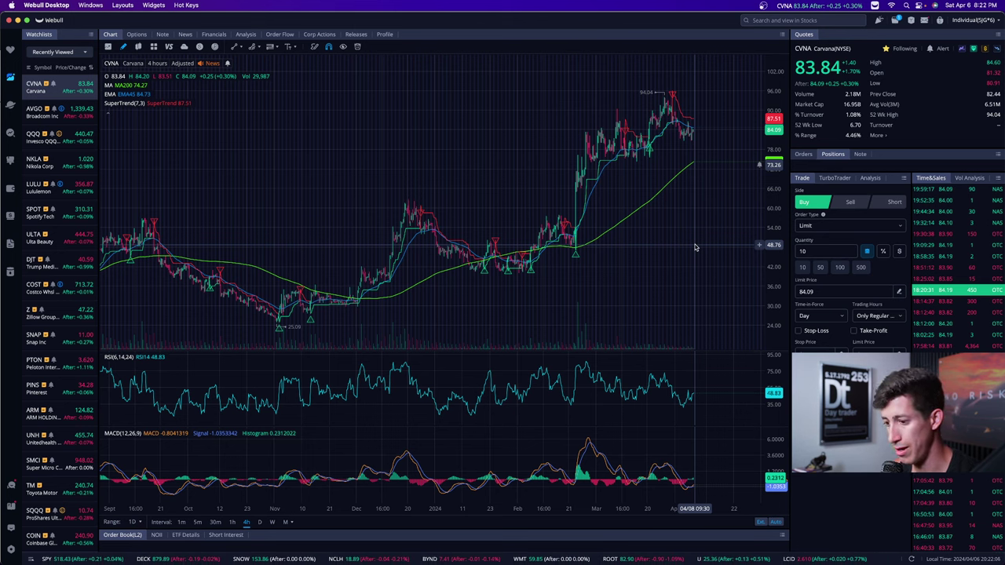
Search for and load Apple (AAPL) into the chart.
click(774, 19)
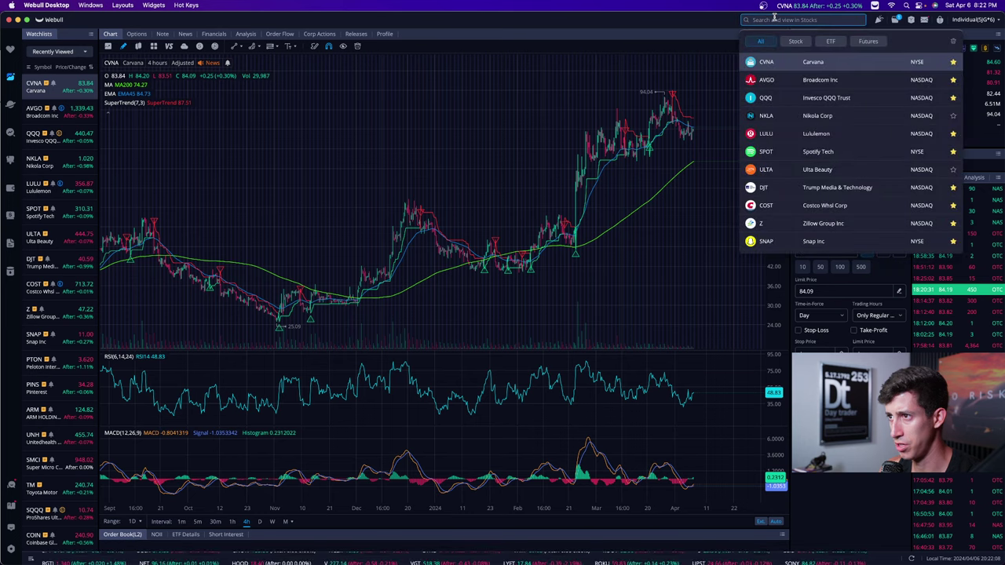
text(aapl)
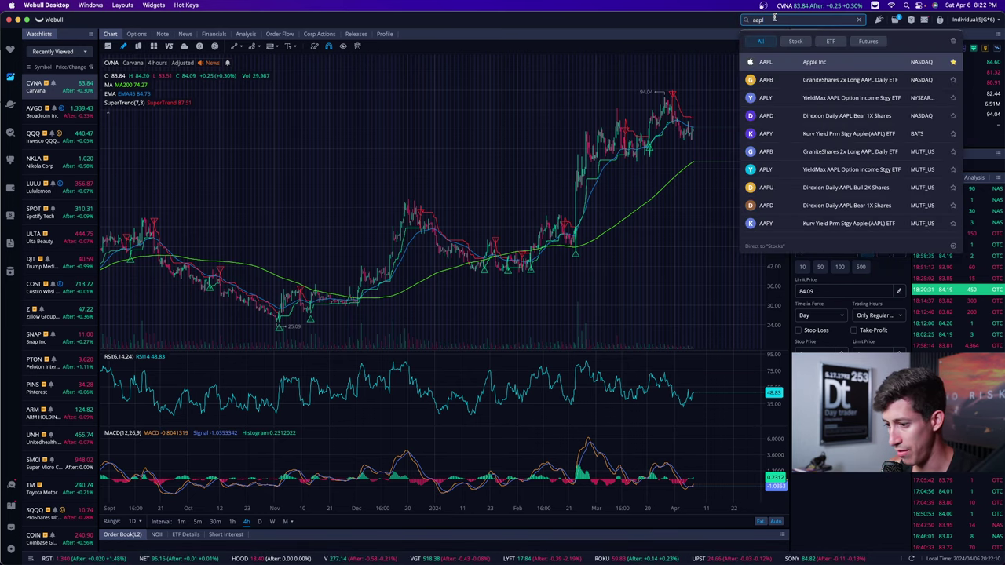
key(Return)
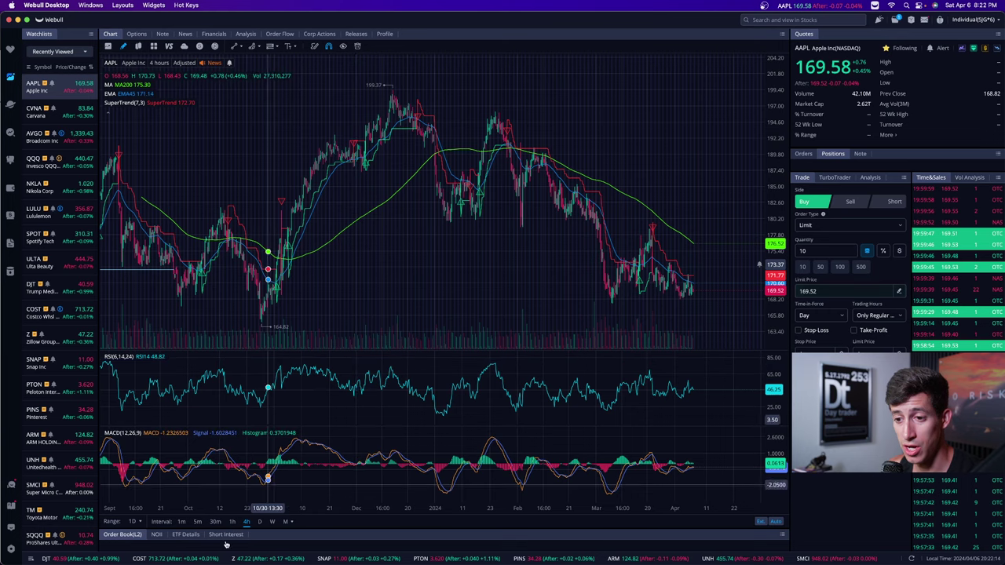
Review AAPL on daily, weekly and 4-hour candles, ending on the daily view.
click(259, 522)
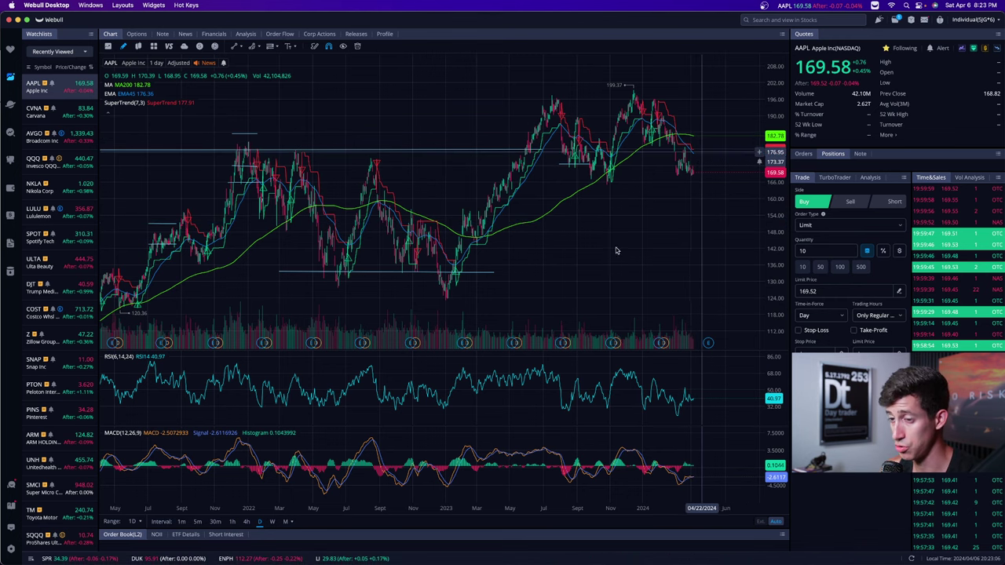
click(272, 522)
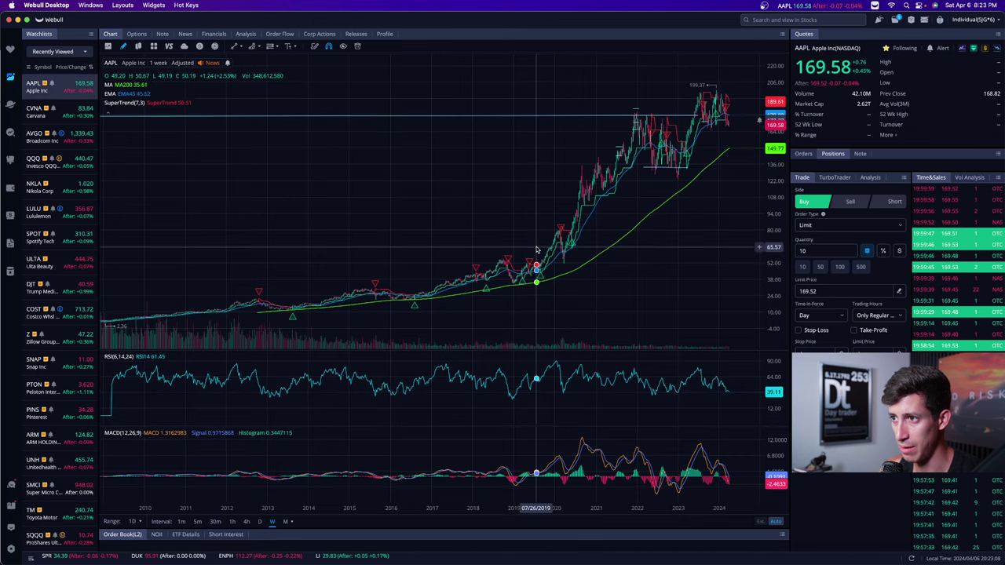
click(247, 523)
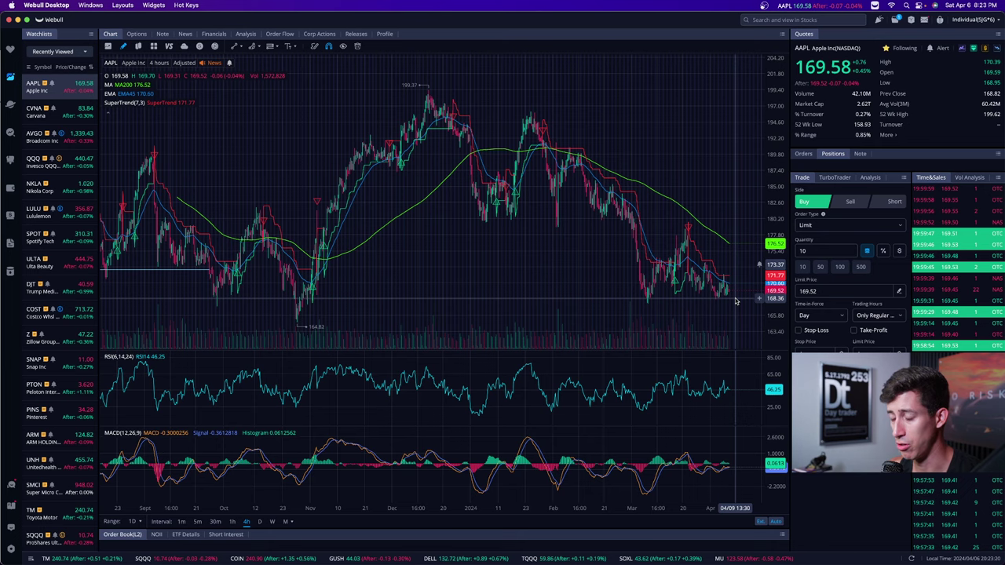
click(261, 522)
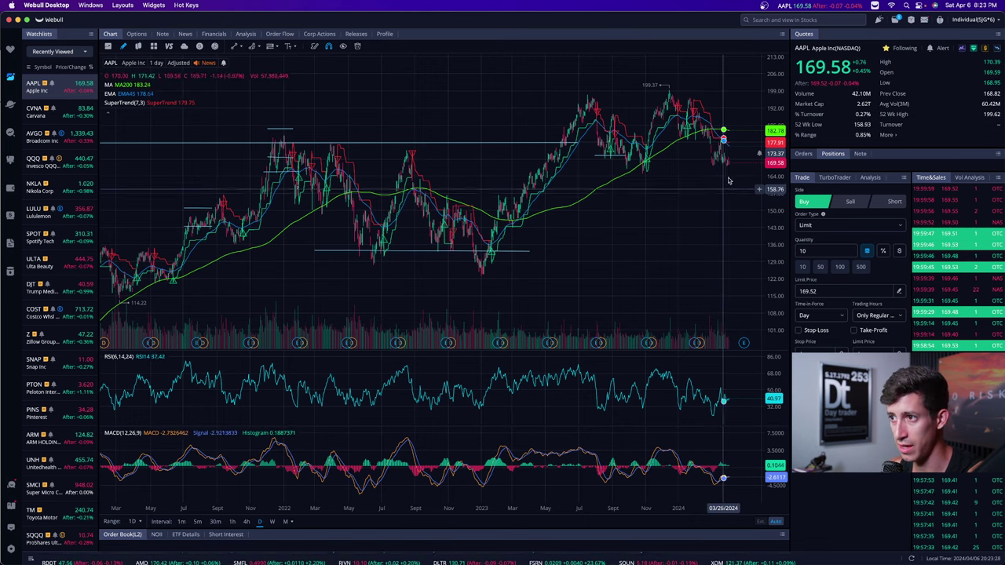
Use Mission Control to bring the Chrome browser window to the front.
key(ctrl+Up)
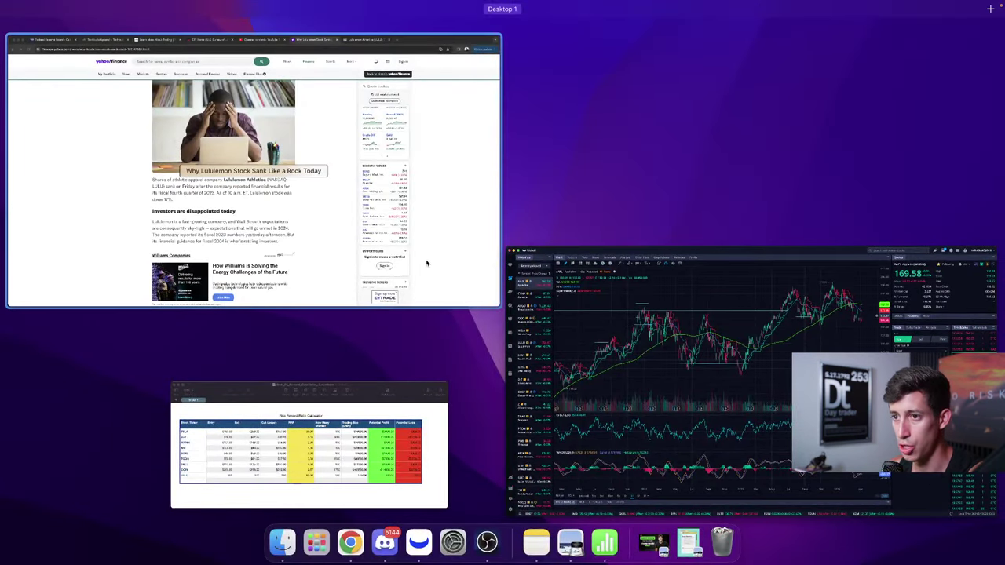
click(314, 391)
key(ctrl+Up)
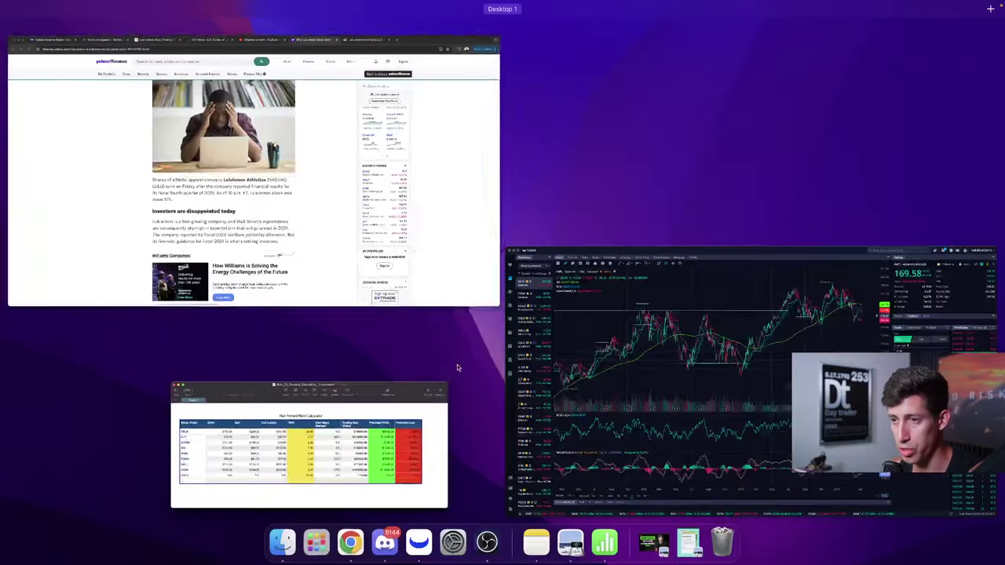
click(424, 283)
Show the Techbud Trading Tools and home pages, then the Learn Plan Profit 2.0 page.
click(309, 20)
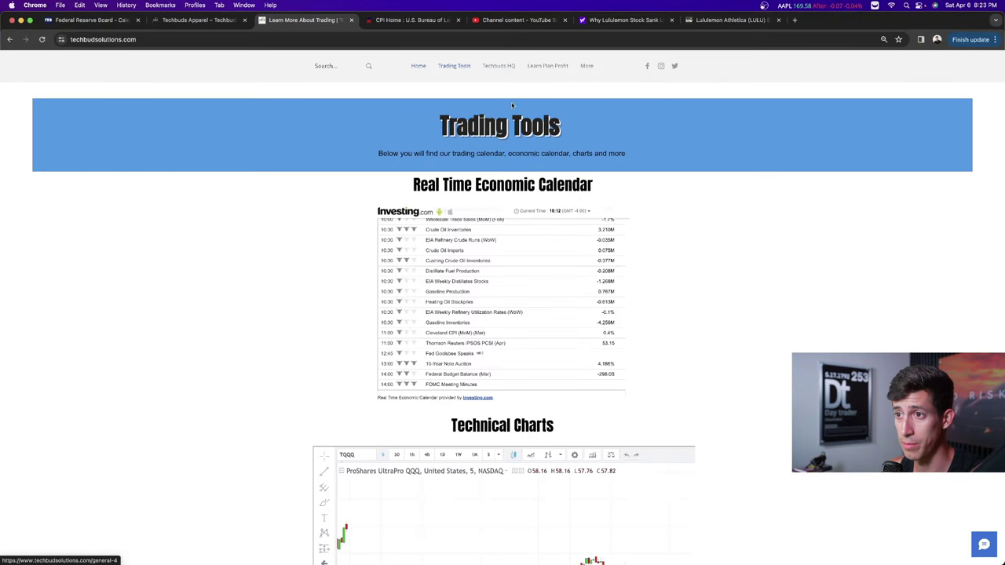
click(419, 66)
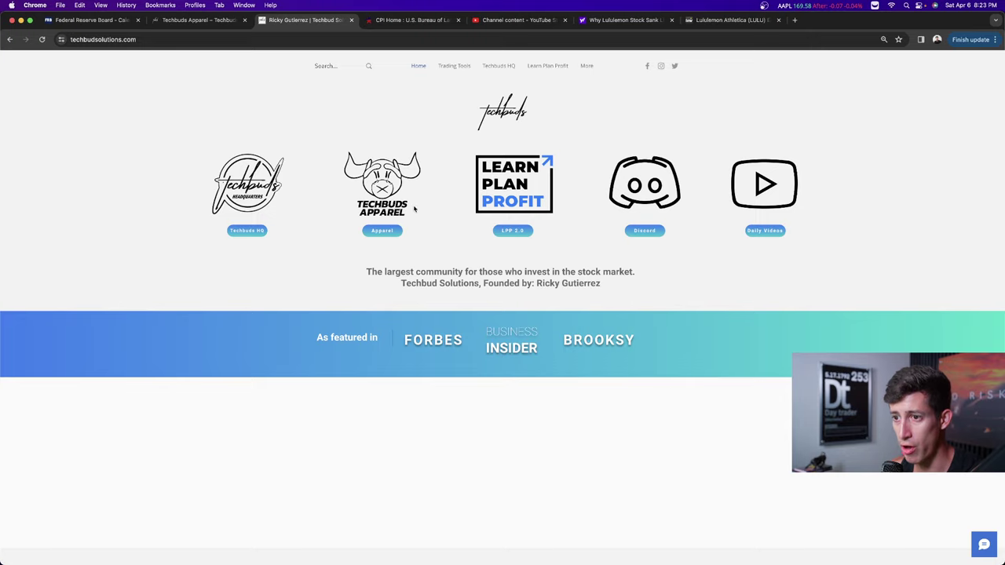
scroll(557, 315, down, 2)
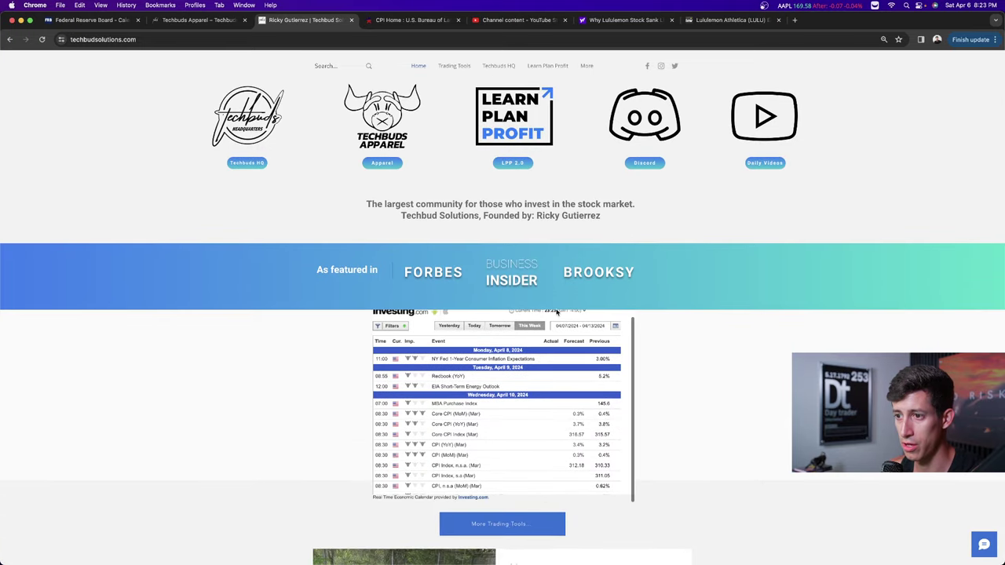
scroll(713, 378, down, 3)
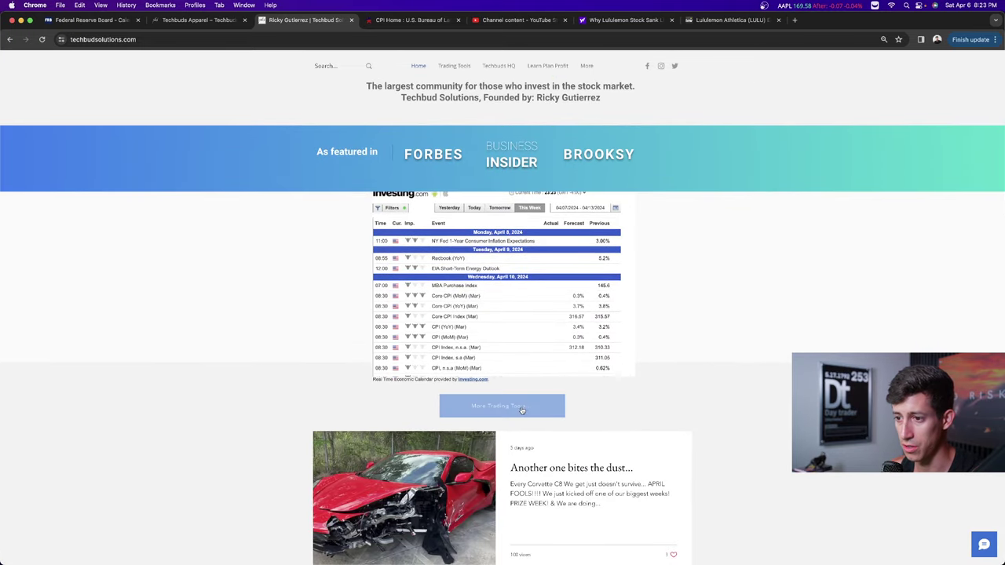
scroll(770, 258, up, 5)
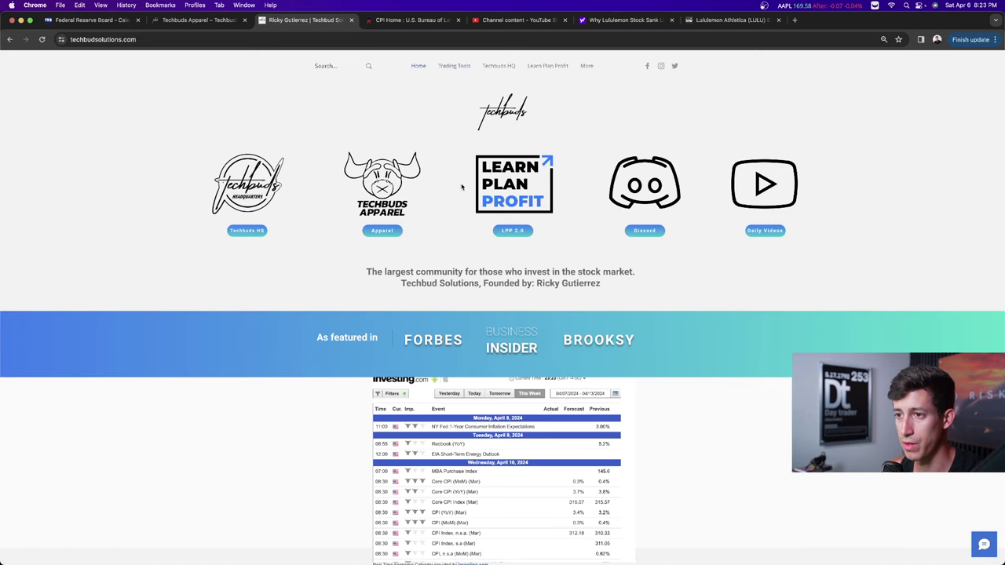
click(522, 234)
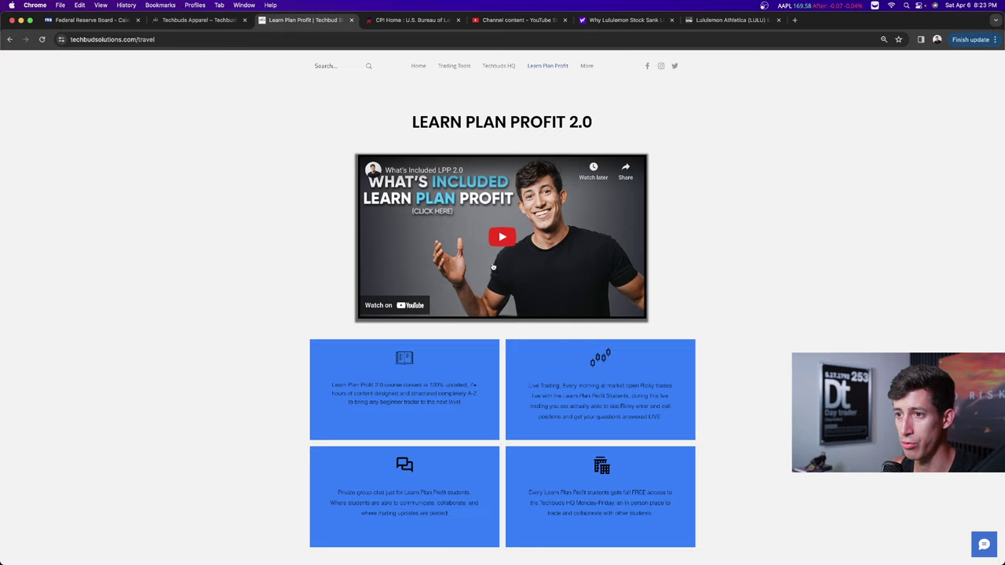
Open Mission Control to return to the Webull AAPL daily chart.
key(ctrl+Up)
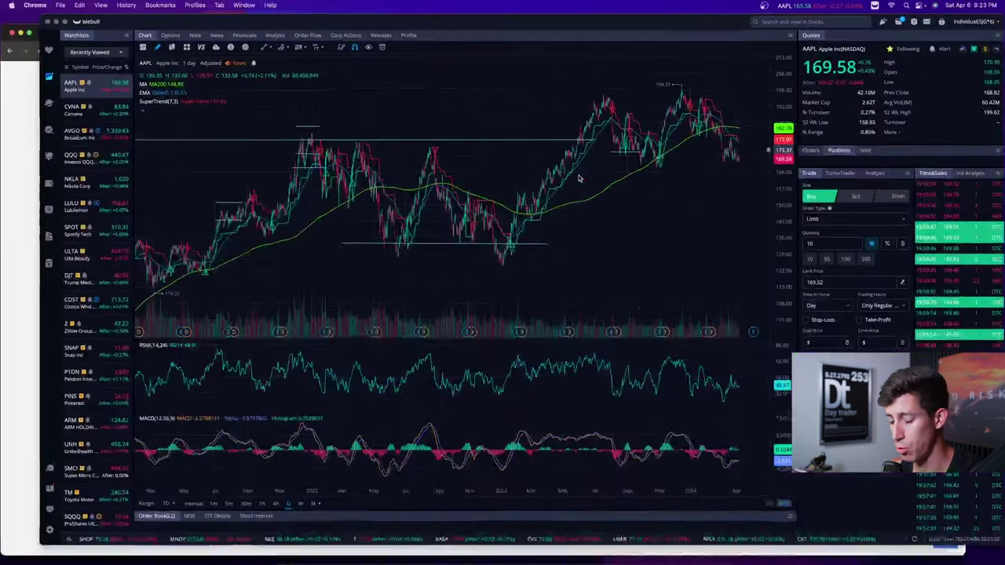